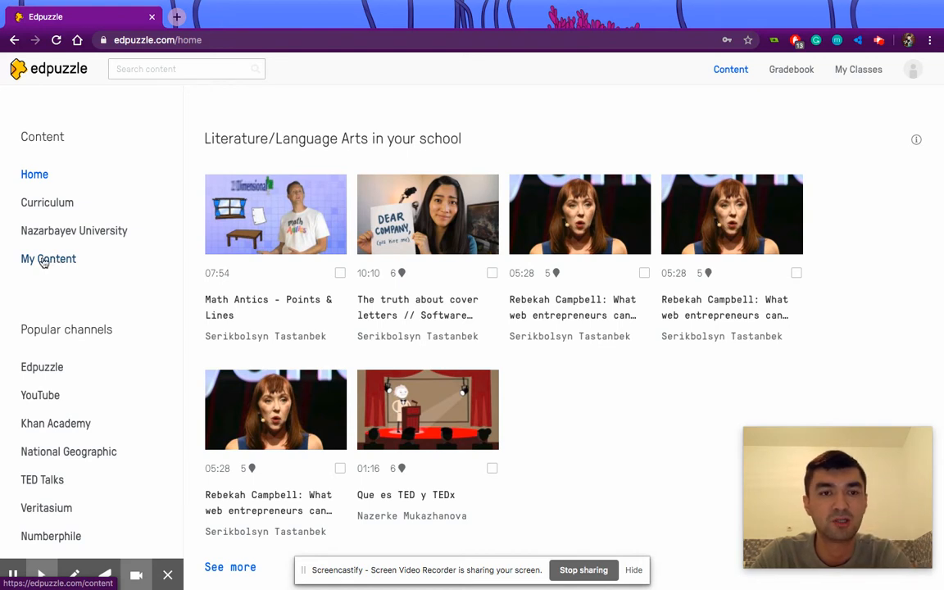
# Step: Start creating a video from My Content and open "Argumentative Writing" from the Edpuzzle channel's videos
pyautogui.click(45, 261)
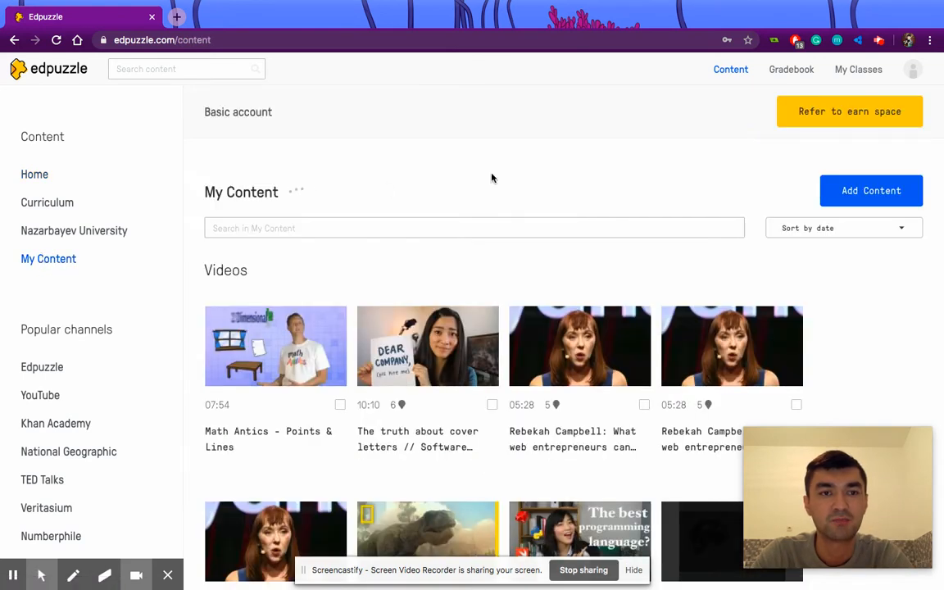
pyautogui.click(861, 192)
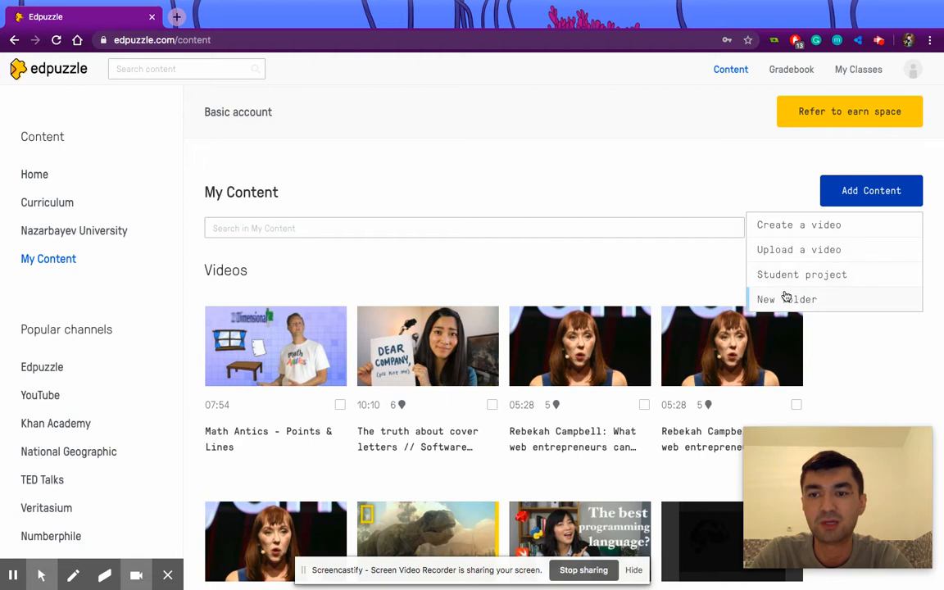
pyautogui.click(777, 233)
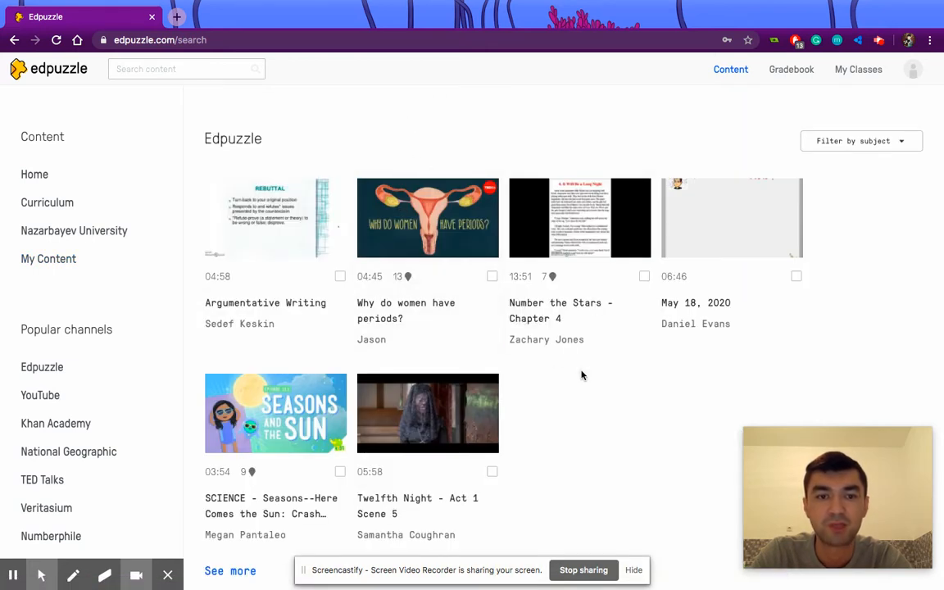
pyautogui.scroll(-3, 580, 374)
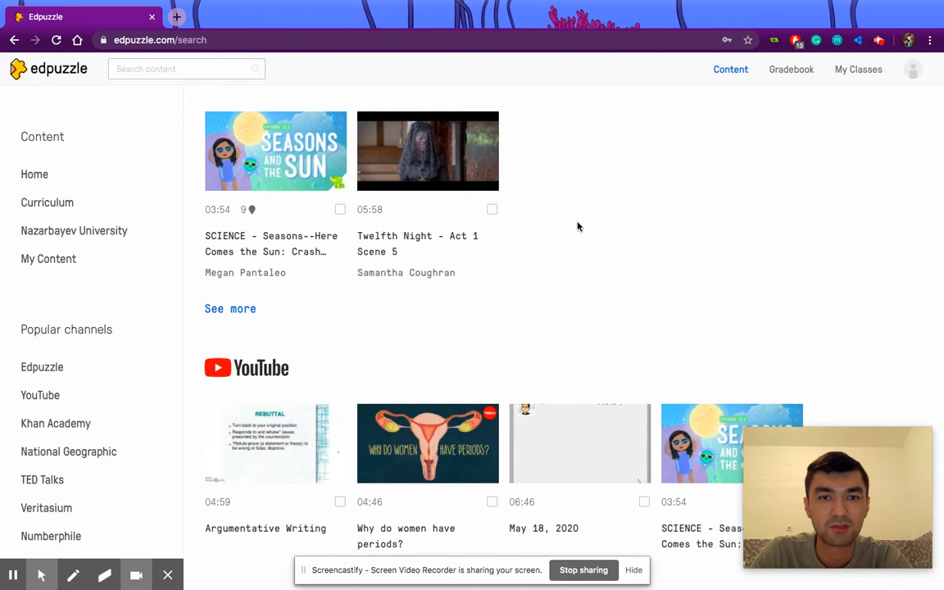
pyautogui.scroll(-2, 577, 224)
pyautogui.scroll(6, 577, 223)
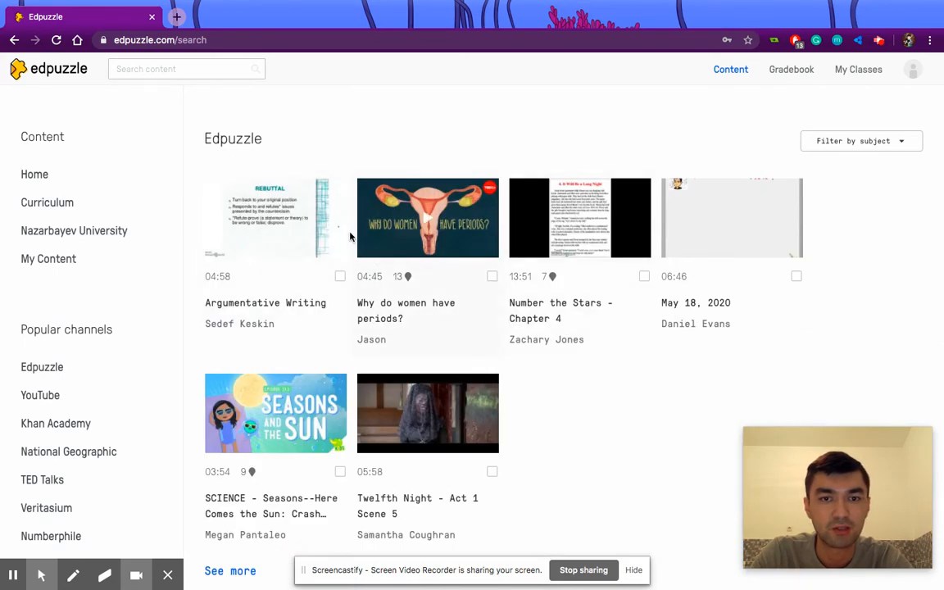
pyautogui.click(286, 232)
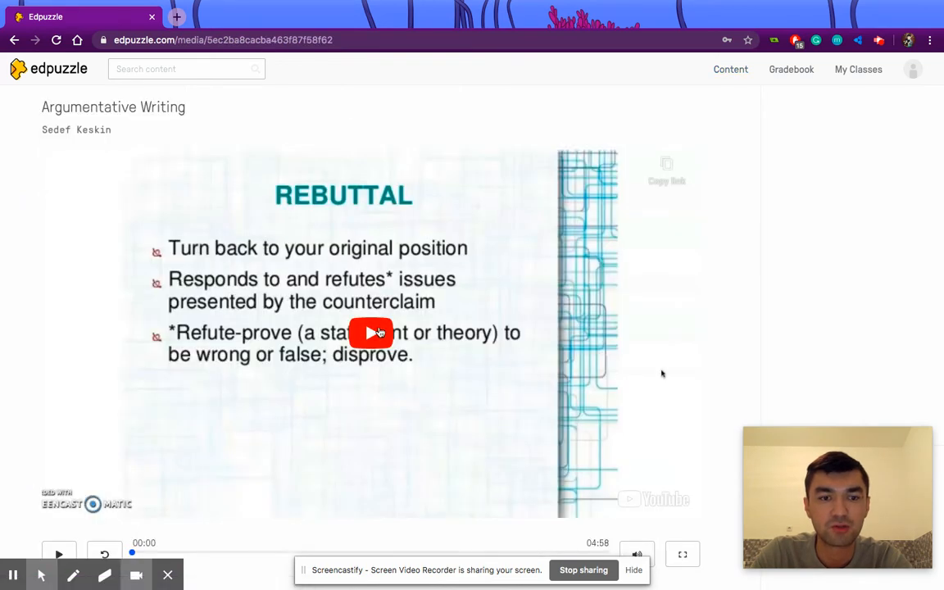
# Step: Preview the "Argumentative Writing" video, then open it for editing at the Questions stage
pyautogui.scroll(-3, 643, 296)
pyautogui.click(55, 373)
pyautogui.moveTo(833, 484); pyautogui.dragTo(828, 218)
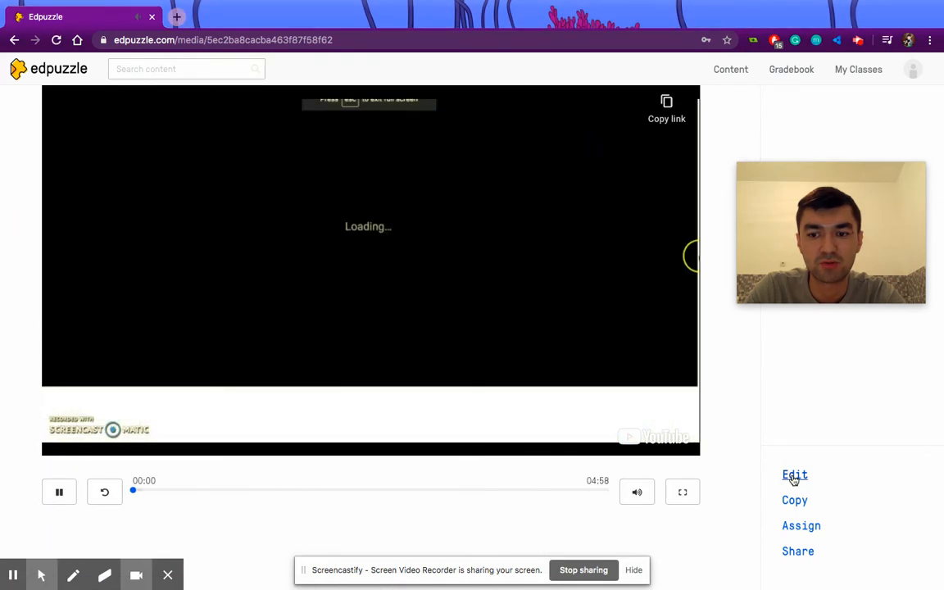
pyautogui.click(794, 477)
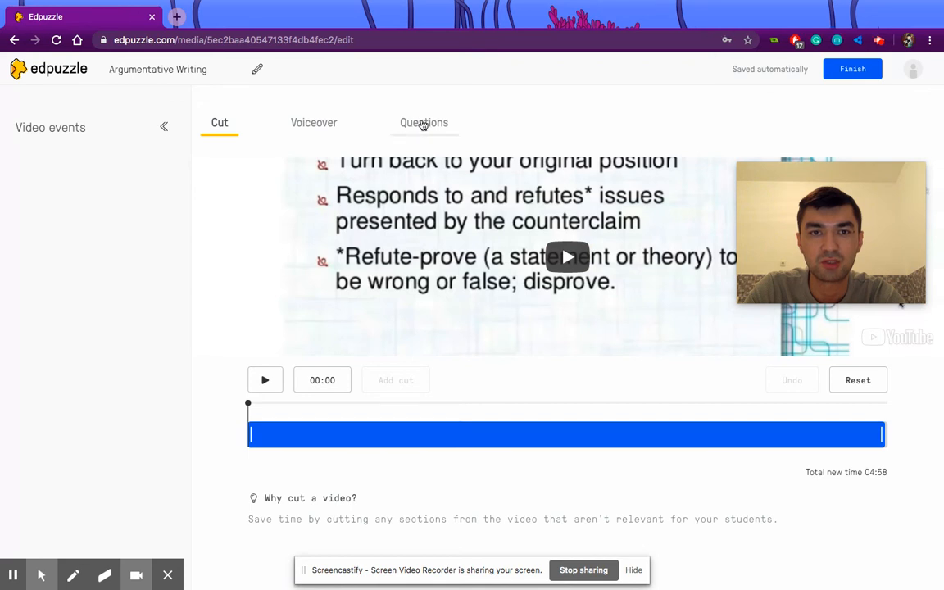
pyautogui.click(423, 124)
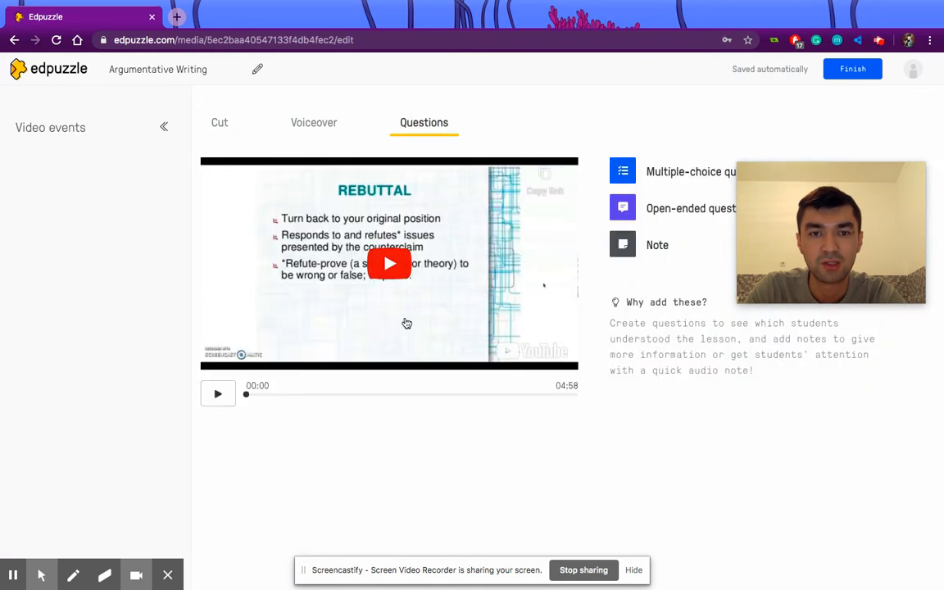
# Step: Play the video to 00:20, add the open-ended question "What is the purpose of the video?" there, and briefly resume playback
pyautogui.click(384, 261)
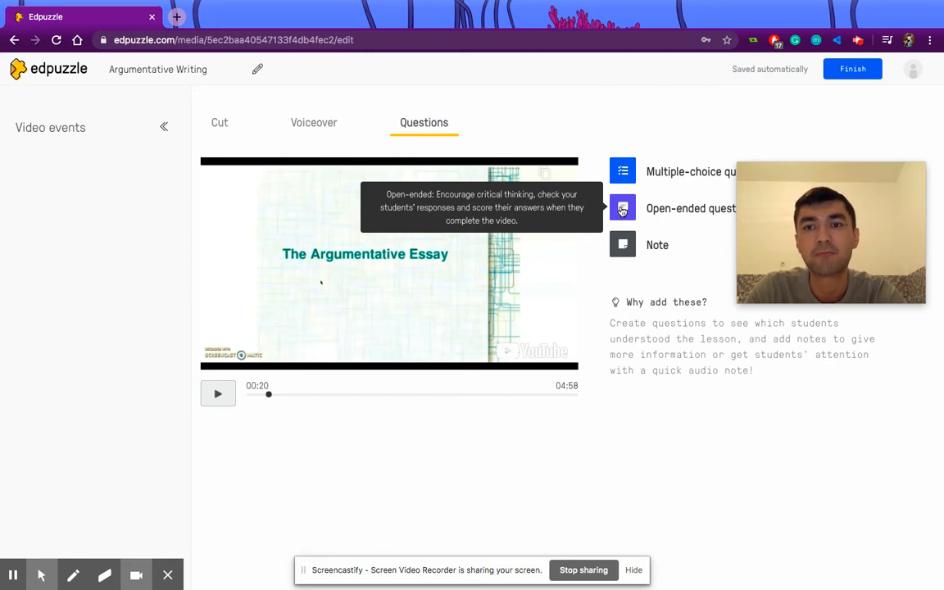
pyautogui.click(623, 209)
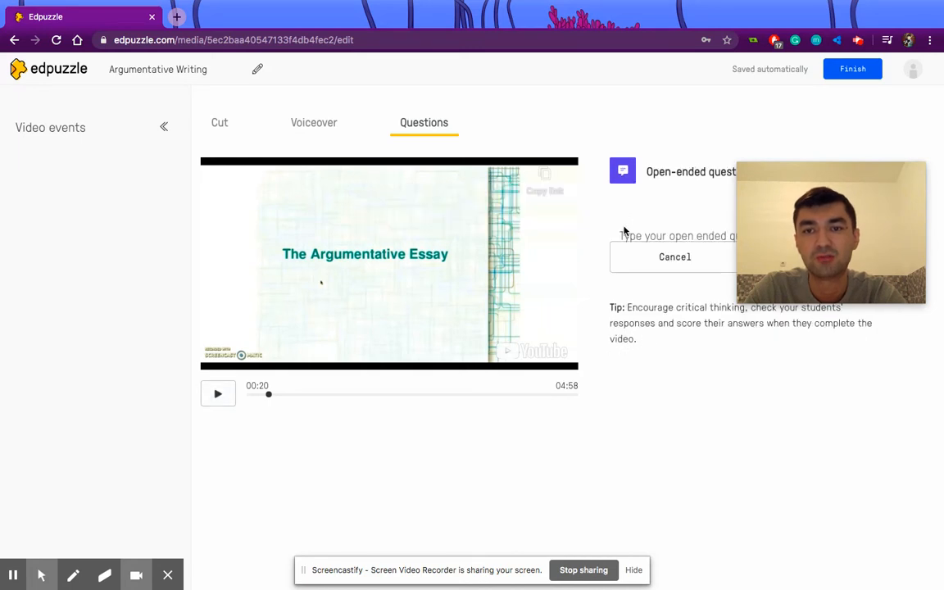
pyautogui.click(639, 238)
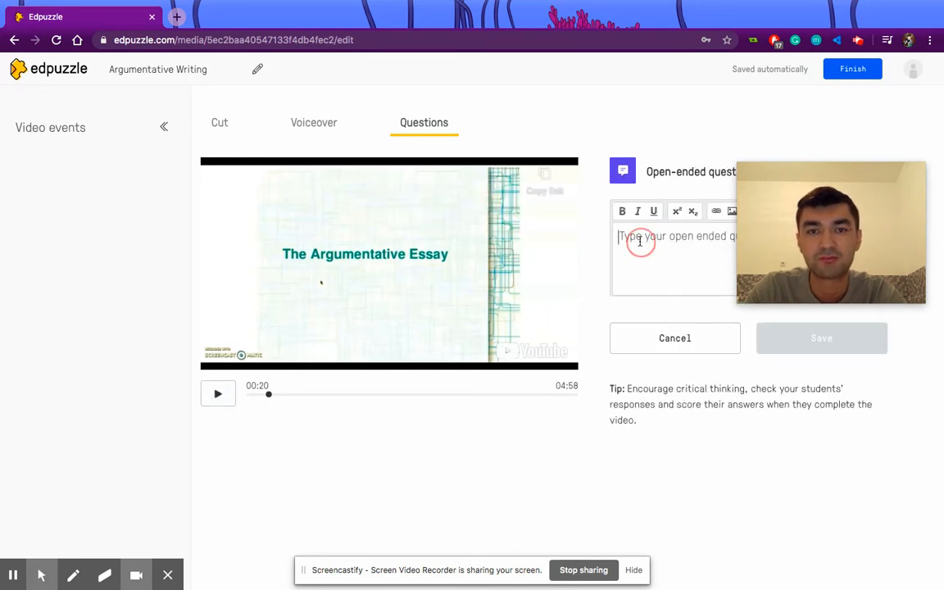
pyautogui.write('What is the purpose of the v')
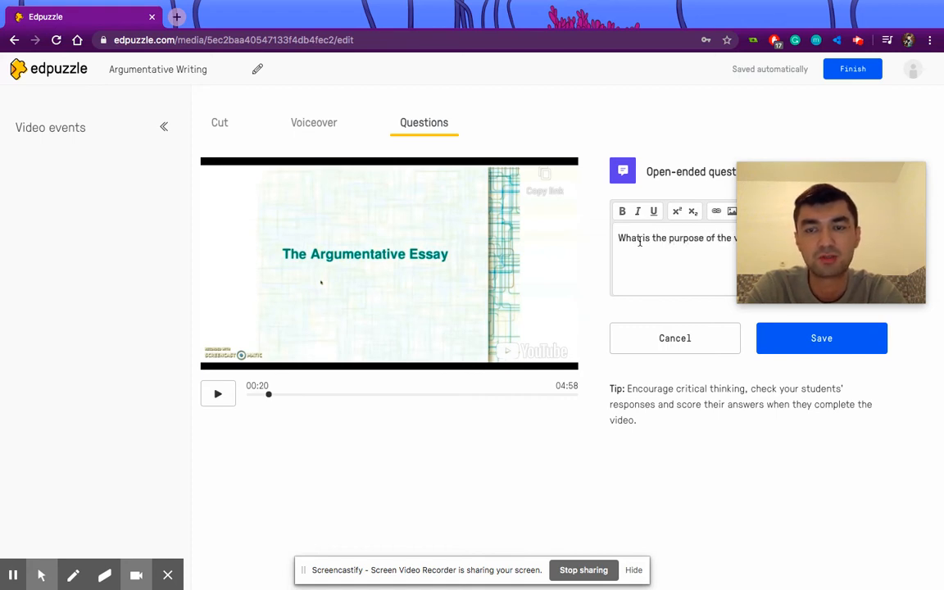
pyautogui.click(809, 340)
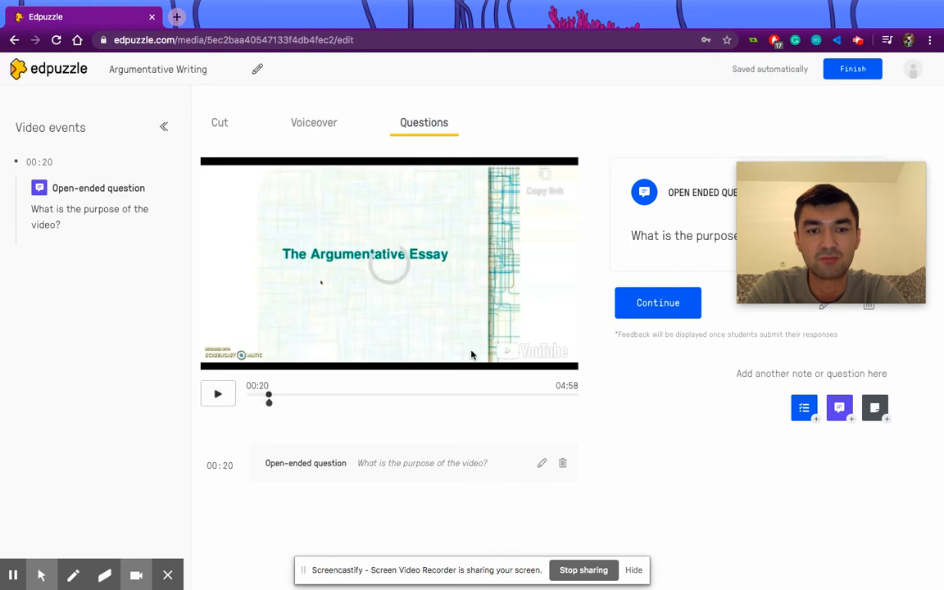
pyautogui.click(666, 305)
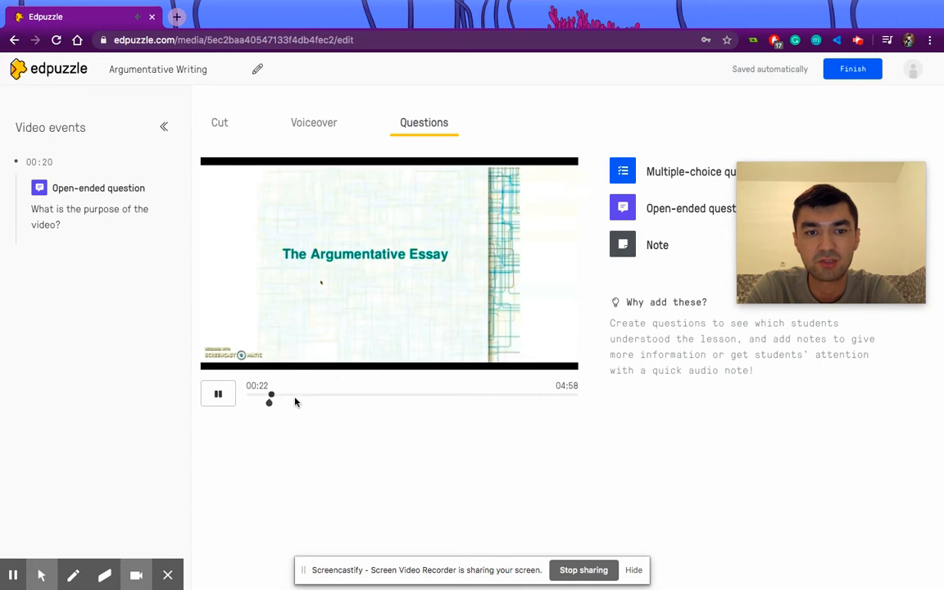
pyautogui.click(219, 394)
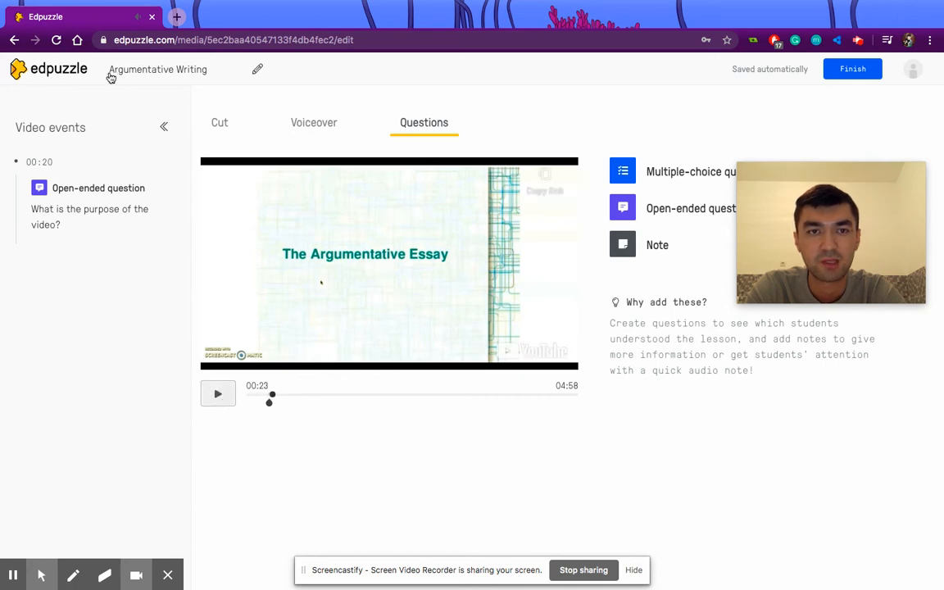
# Step: Return to the home page and open "The truth about cover letters // Software Engineering Career Advice" to examine its list of timed questions
pyautogui.click(68, 74)
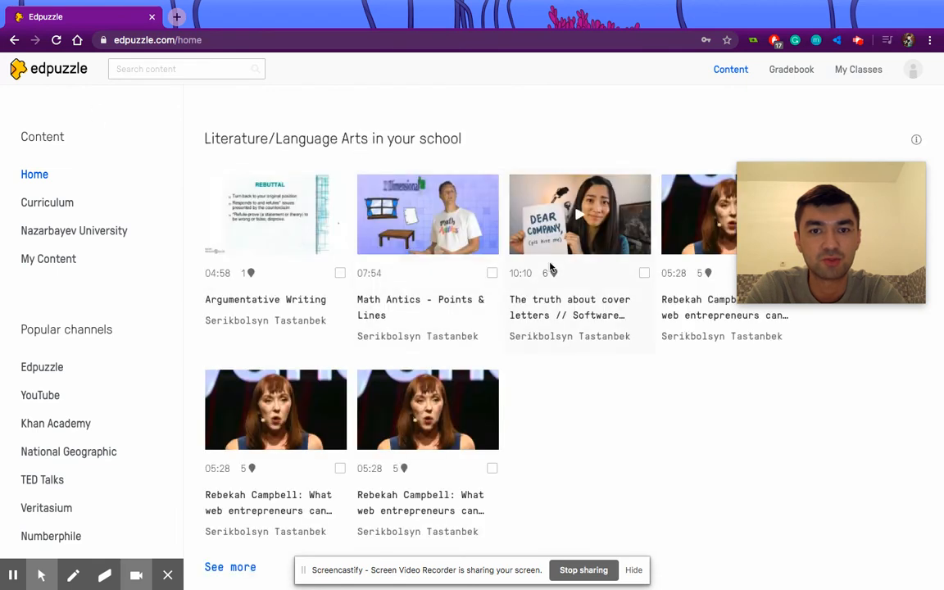
pyautogui.click(541, 238)
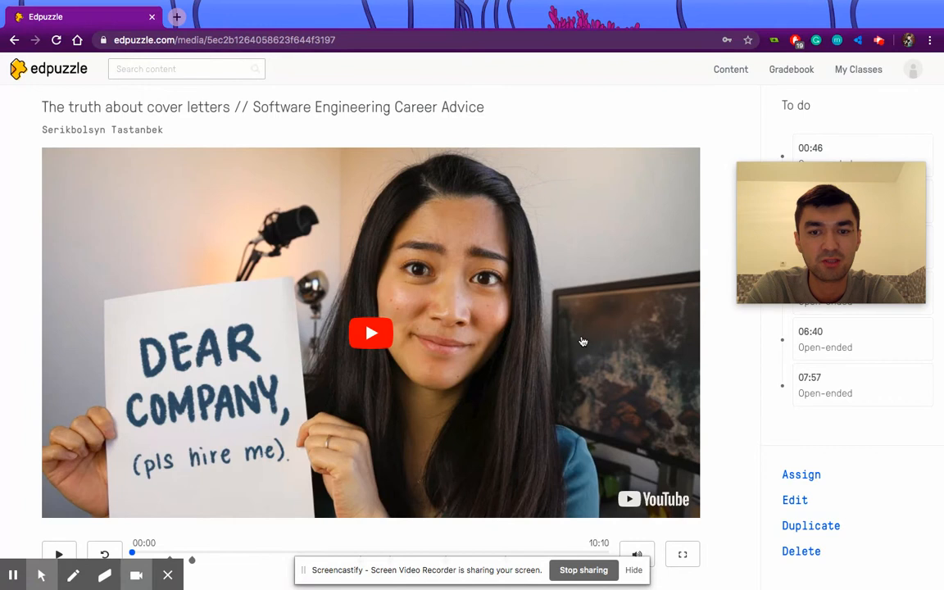
pyautogui.scroll(-2, 565, 344)
pyautogui.moveTo(814, 185); pyautogui.dragTo(143, 331)
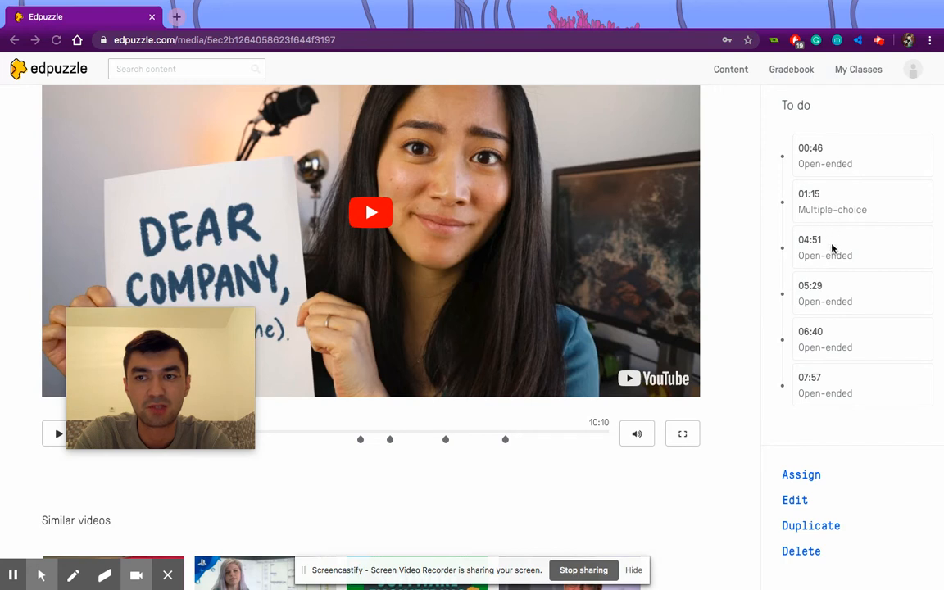
pyautogui.moveTo(165, 342)
pyautogui.moveTo(165, 343); pyautogui.dragTo(794, 184)
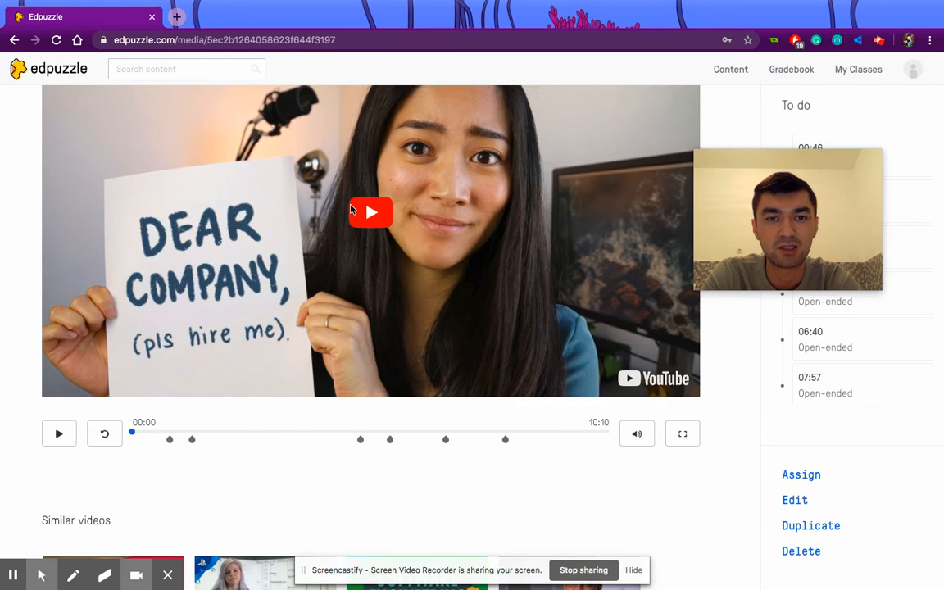
# Step: Play the cover letters video up to its first open-ended question, skip that question, and pause playback shortly after
pyautogui.click(317, 200)
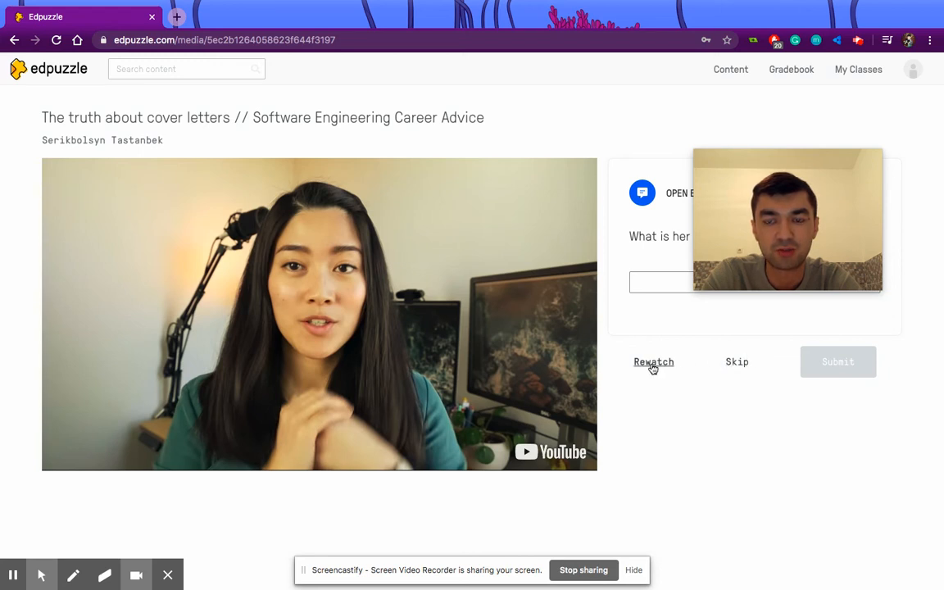
pyautogui.click(737, 363)
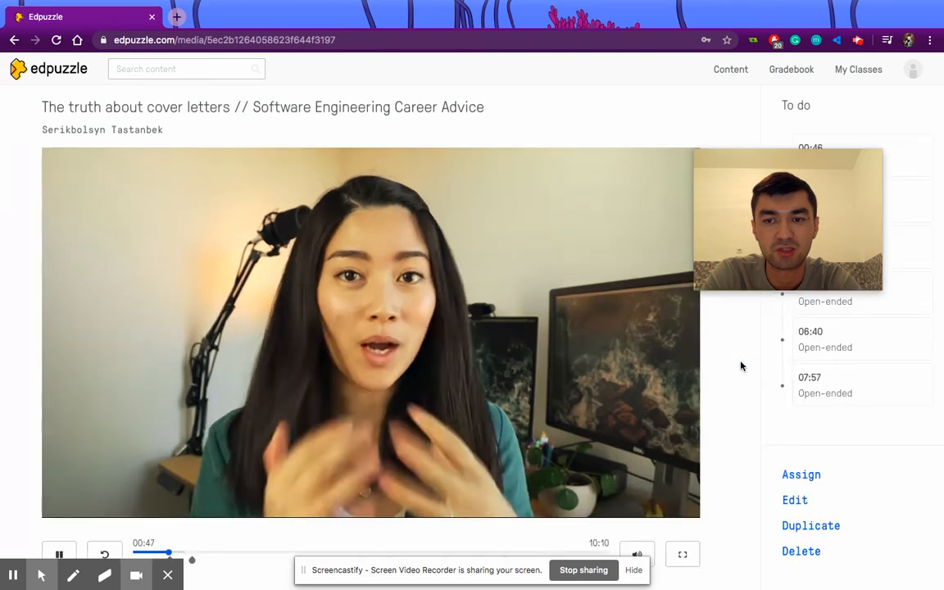
pyautogui.scroll(-2, 336, 461)
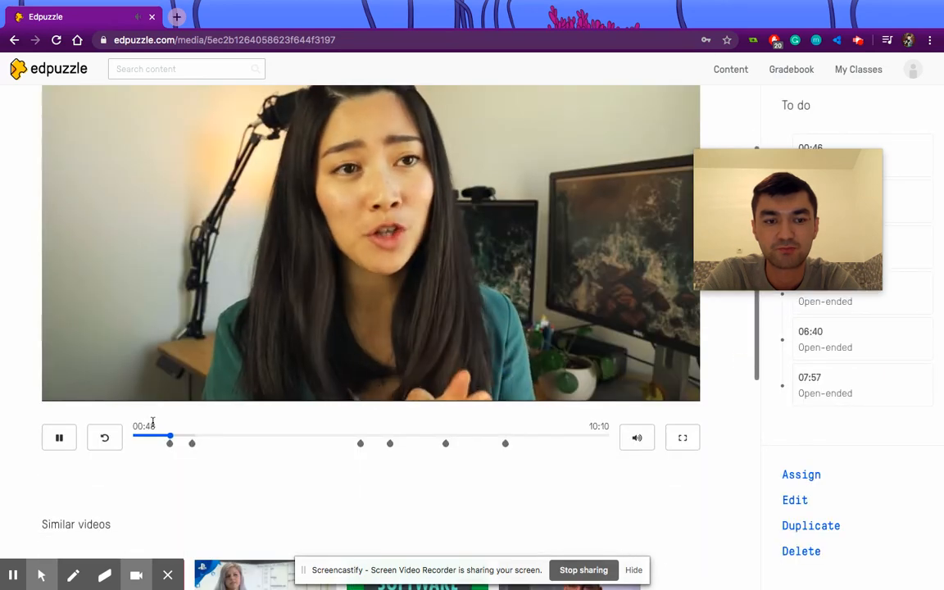
pyautogui.click(59, 436)
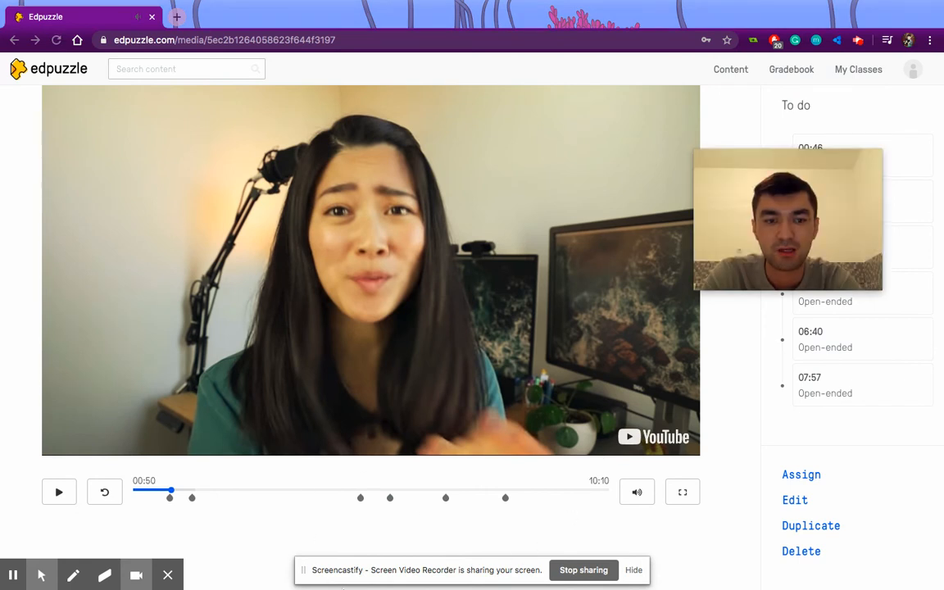
pyautogui.scroll(2, 99, 86)
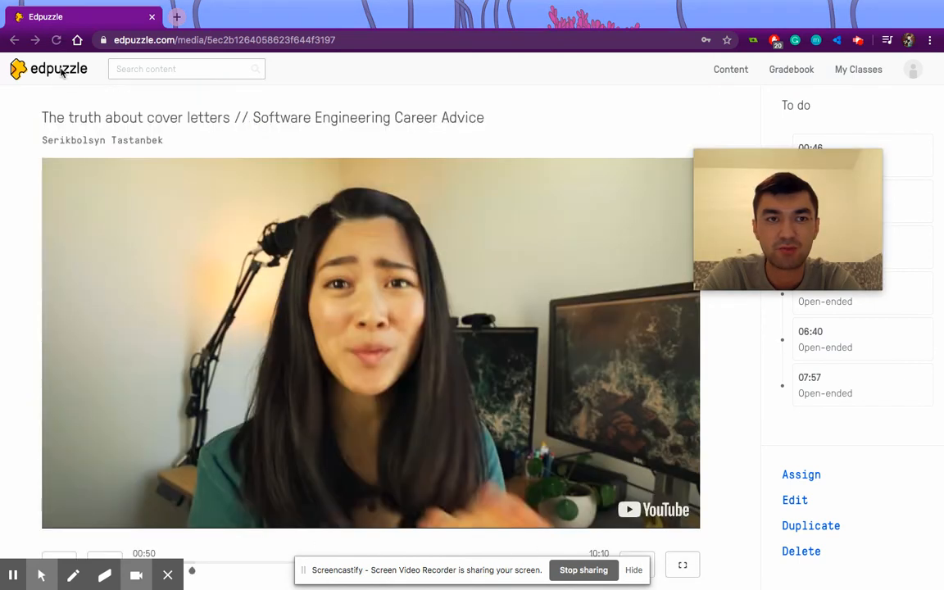
# Step: Leave the cover letters video and open the My Classes page
pyautogui.click(60, 70)
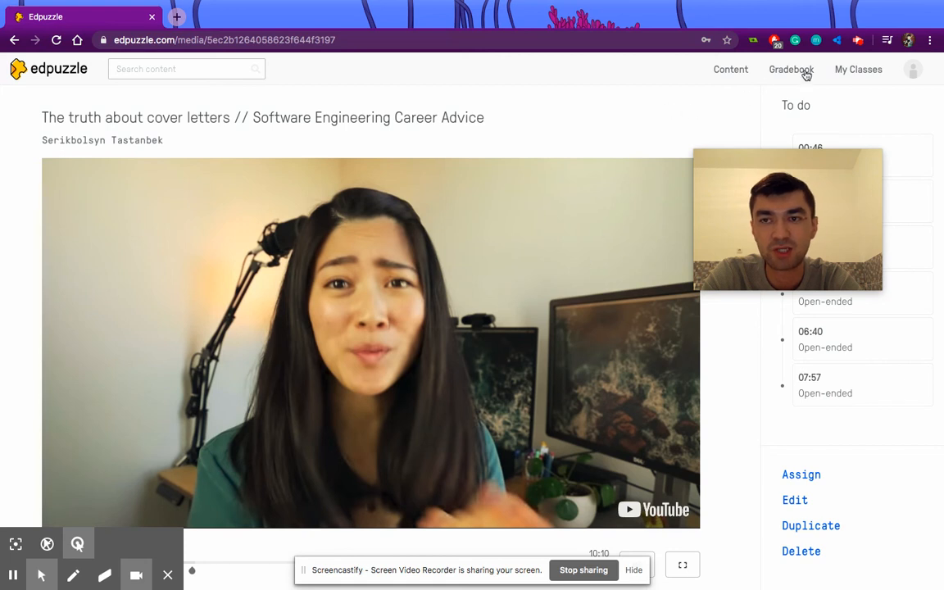
pyautogui.click(857, 71)
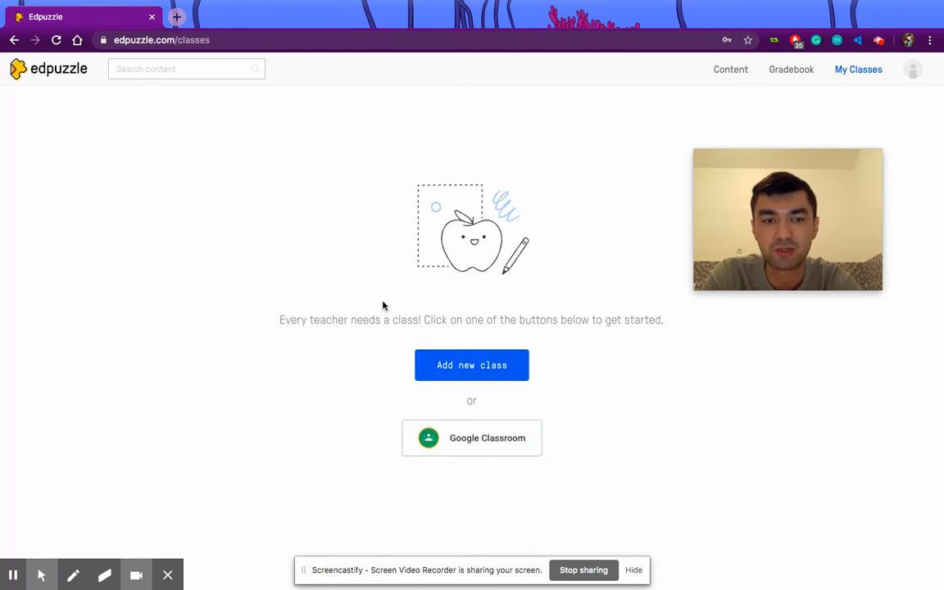
pyautogui.moveTo(14, 530)
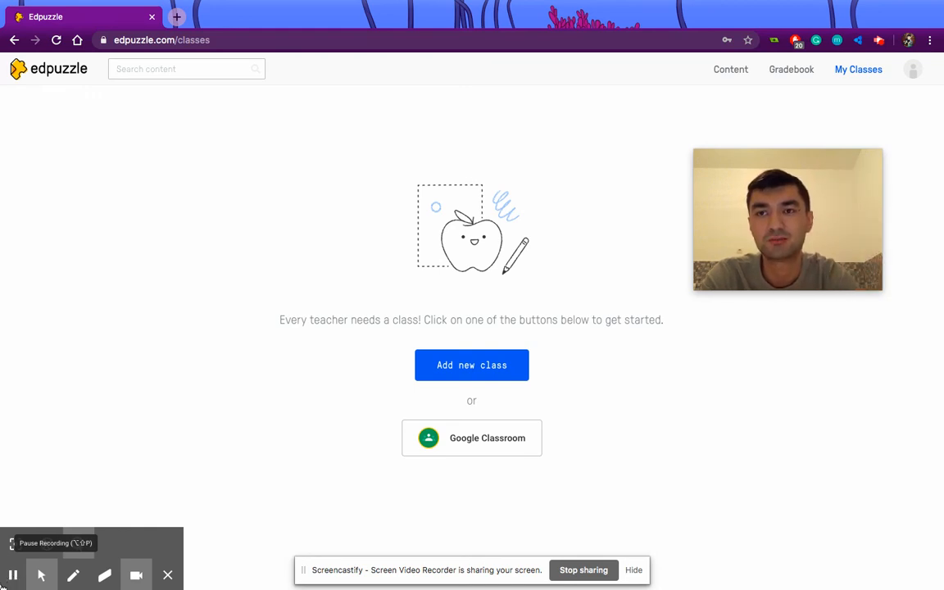
pyautogui.moveTo(3, 584)
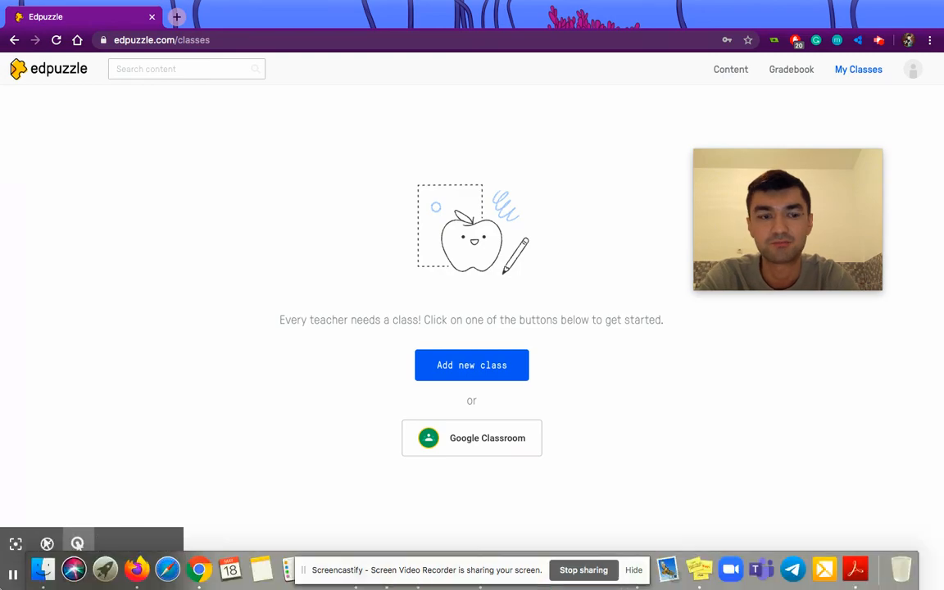